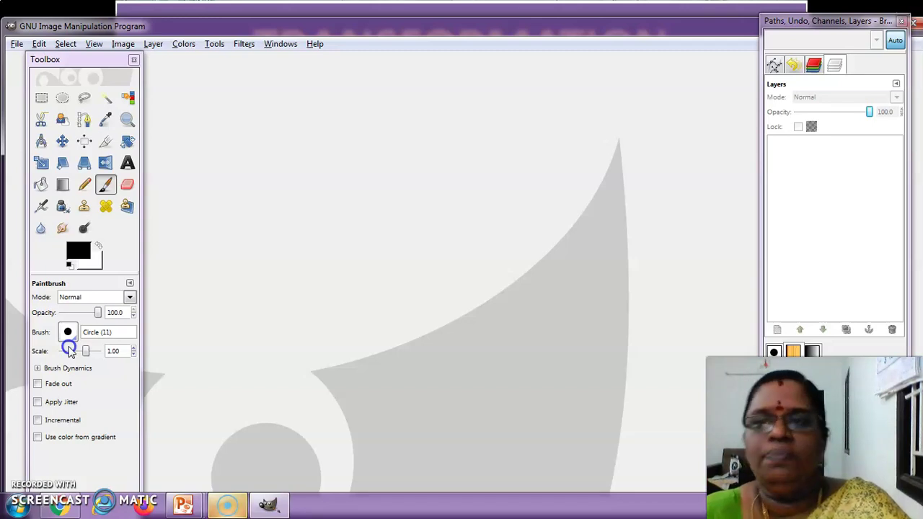
pyautogui.click(200, 44)
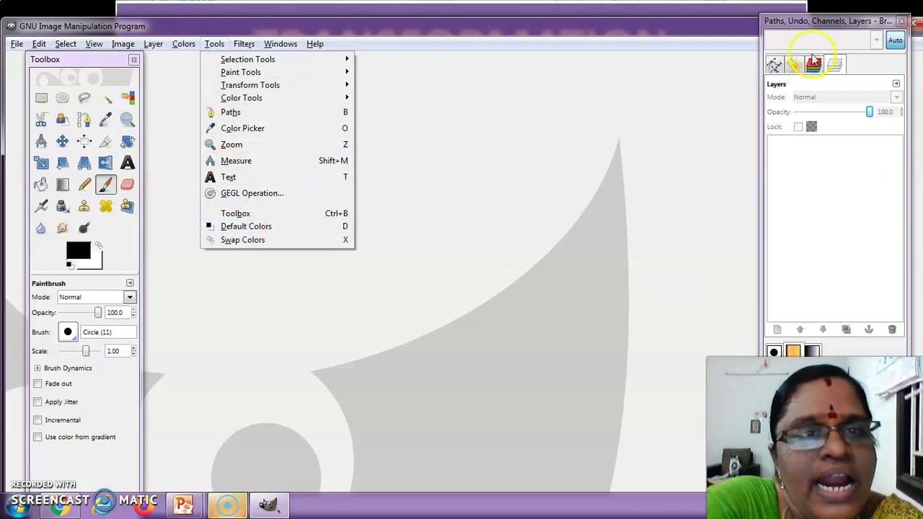
pyautogui.moveTo(335, 95)
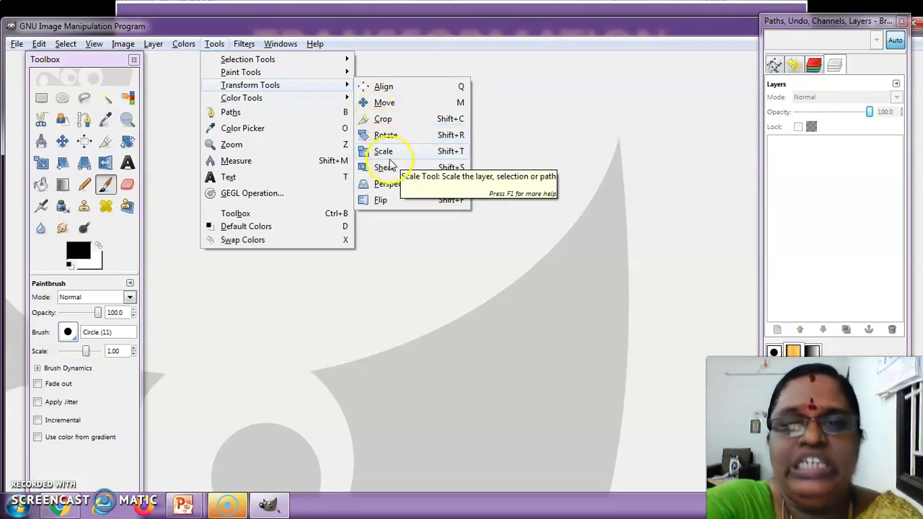
pyautogui.hotkey('alt', 'v')
# Open the image fairy-forest.jpg from the "Few reference images" folder inside GIMP\Media under the CS folder
pyautogui.click(16, 45)
pyautogui.click(15, 45)
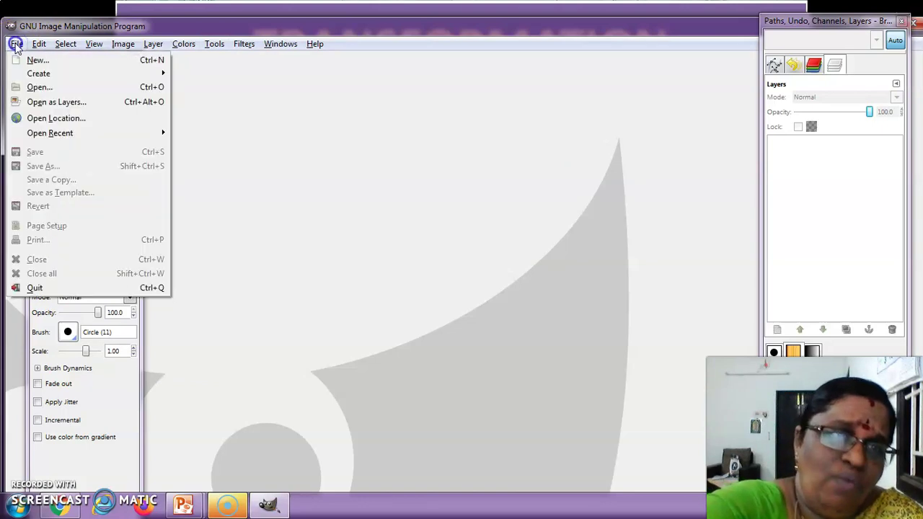
pyautogui.click(30, 88)
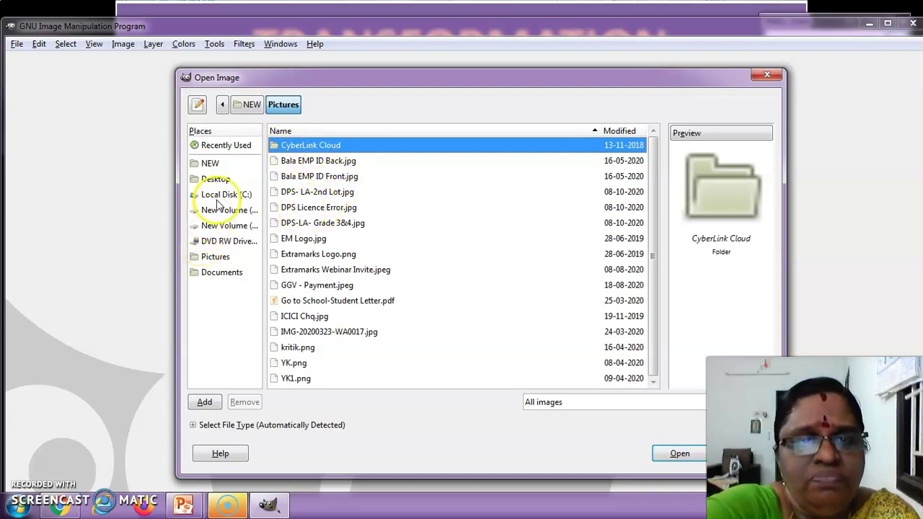
pyautogui.click(224, 225)
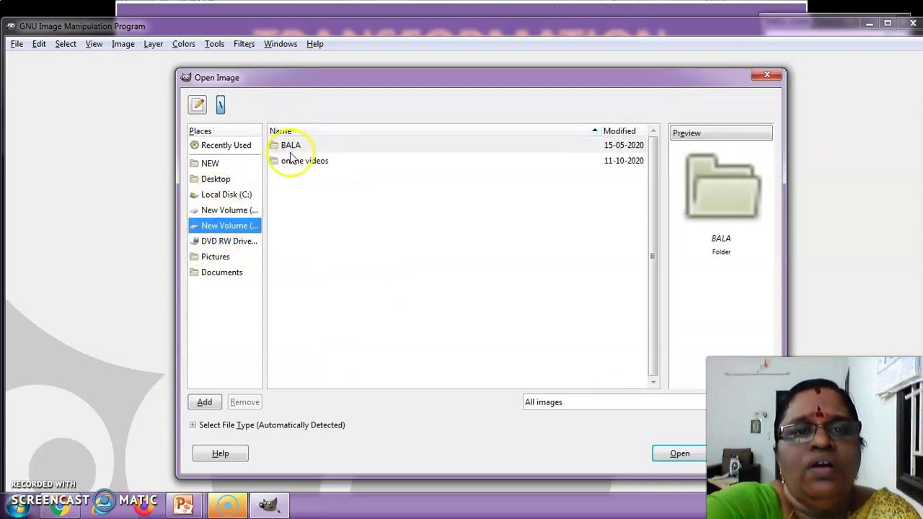
pyautogui.doubleClick(288, 146)
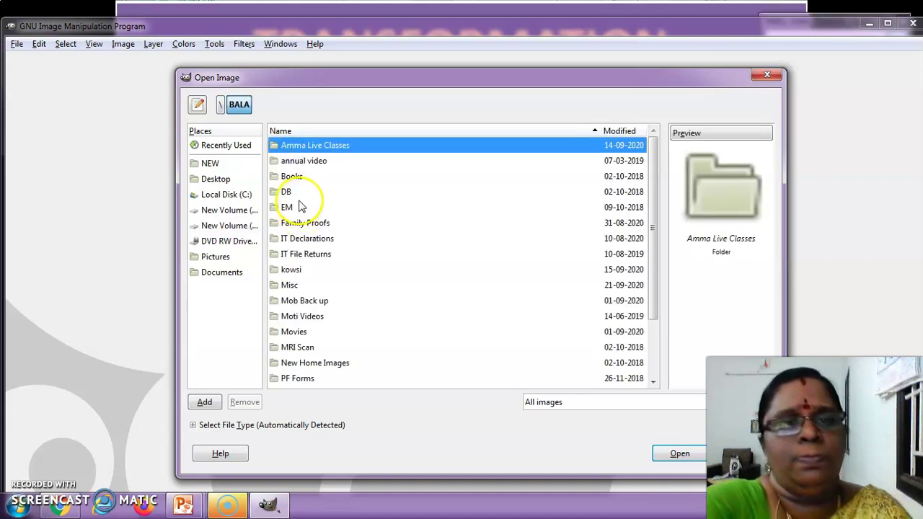
pyautogui.doubleClick(292, 270)
pyautogui.doubleClick(274, 179)
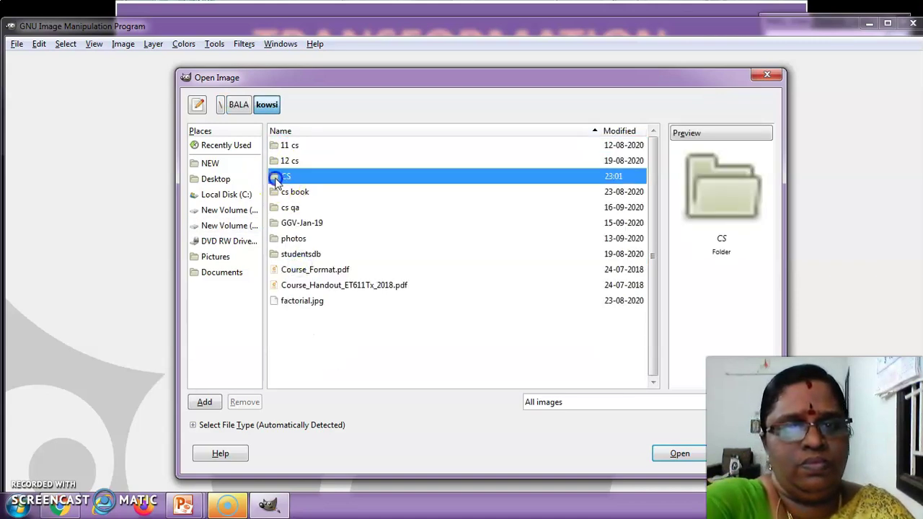
pyautogui.doubleClick(290, 162)
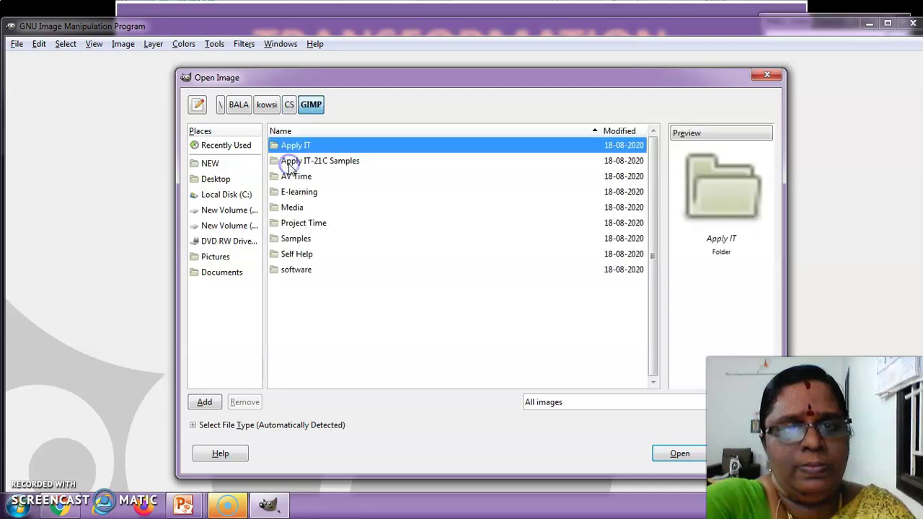
pyautogui.doubleClick(292, 208)
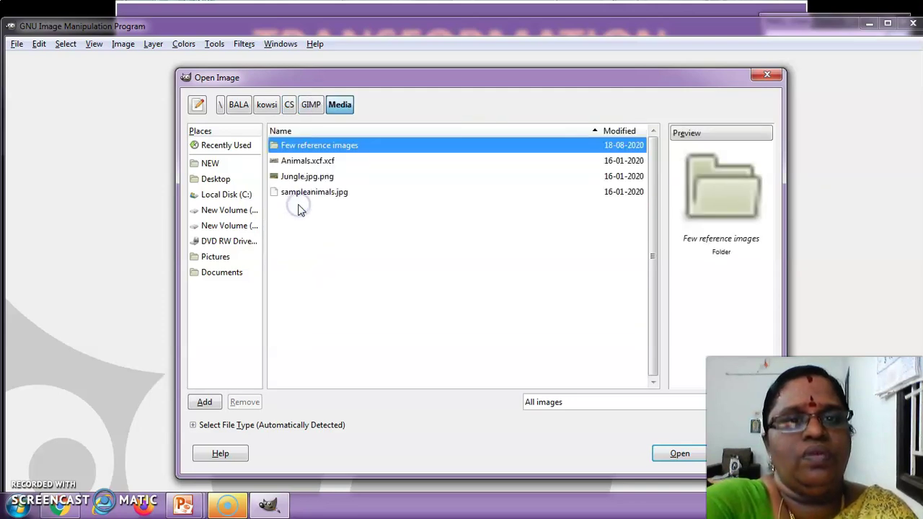
pyautogui.doubleClick(300, 145)
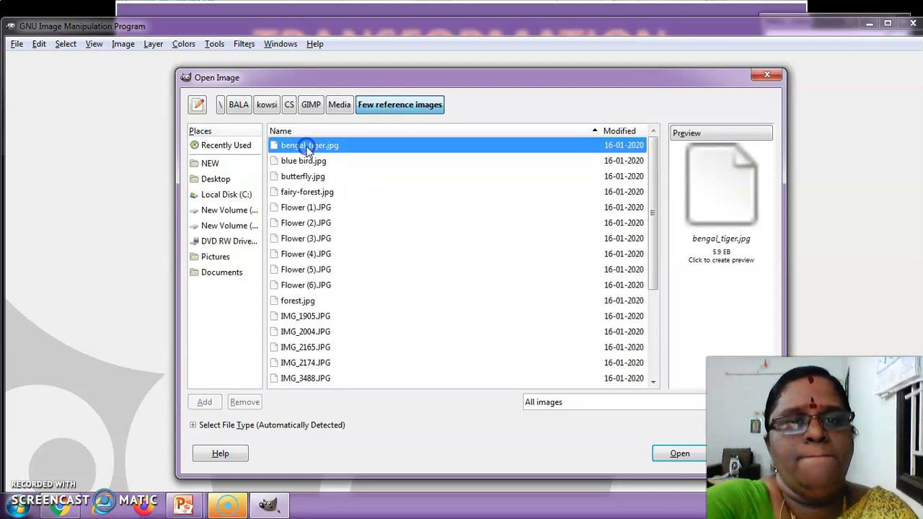
pyautogui.click(317, 192)
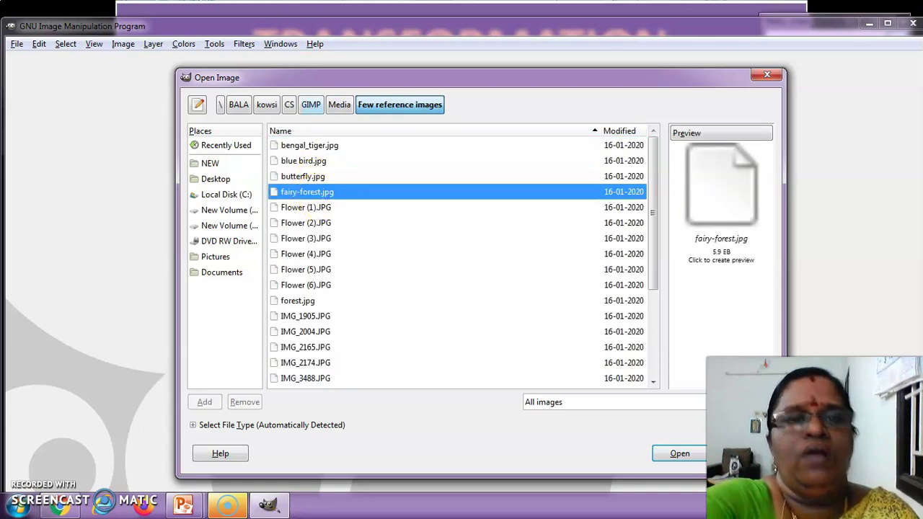
pyautogui.click(680, 453)
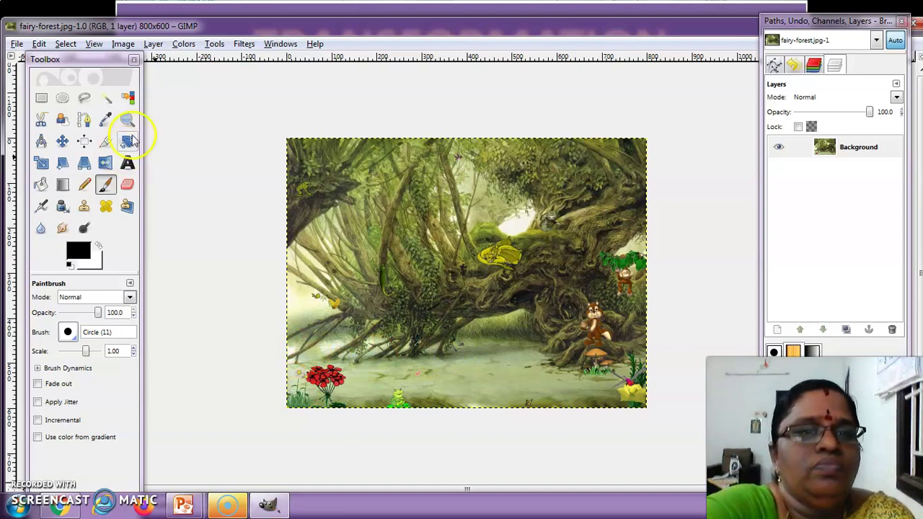
# Try to select the red flowers in the image's lower-left corner with Rectangle Select, about 153 × 110 px, and move them
pyautogui.click(41, 99)
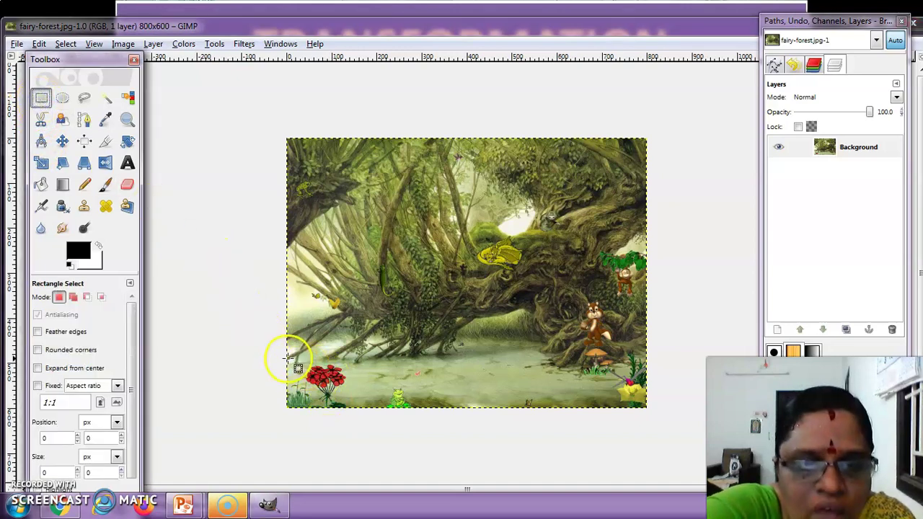
pyautogui.moveTo(293, 355); pyautogui.dragTo(307, 360)
pyautogui.moveTo(344, 393); pyautogui.dragTo(361, 405)
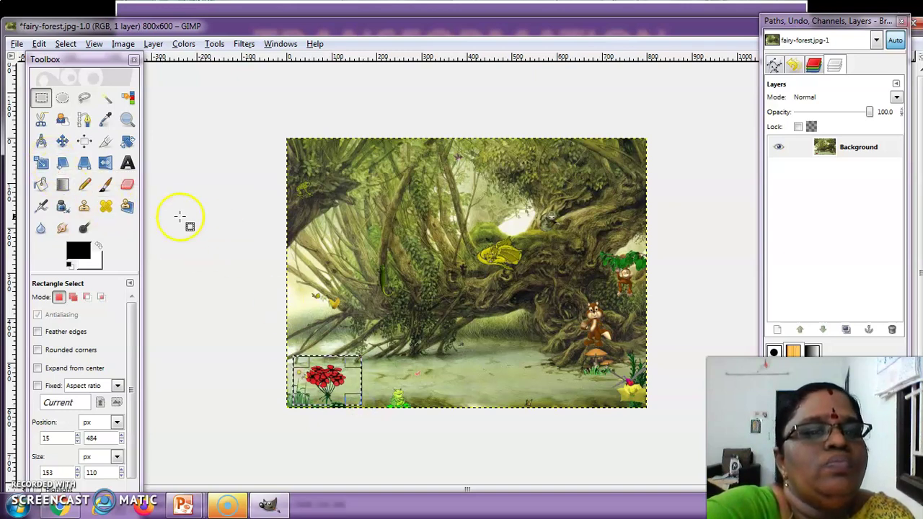
pyautogui.click(317, 377)
pyautogui.moveTo(318, 378)
pyautogui.mouseDown()
pyautogui.moveTo(371, 323)
pyautogui.moveTo(311, 369)
pyautogui.mouseUp()
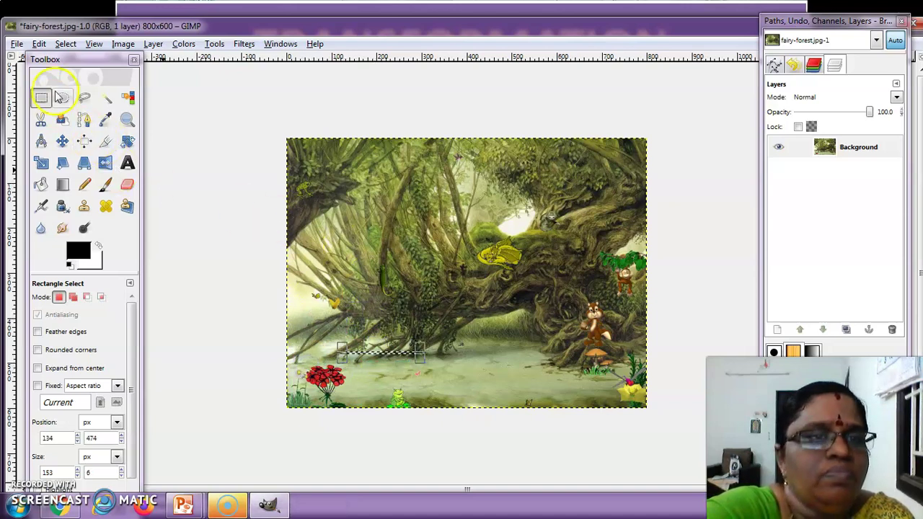
# Undo the changes to the rectangular selection around the red flowers
pyautogui.click(40, 44)
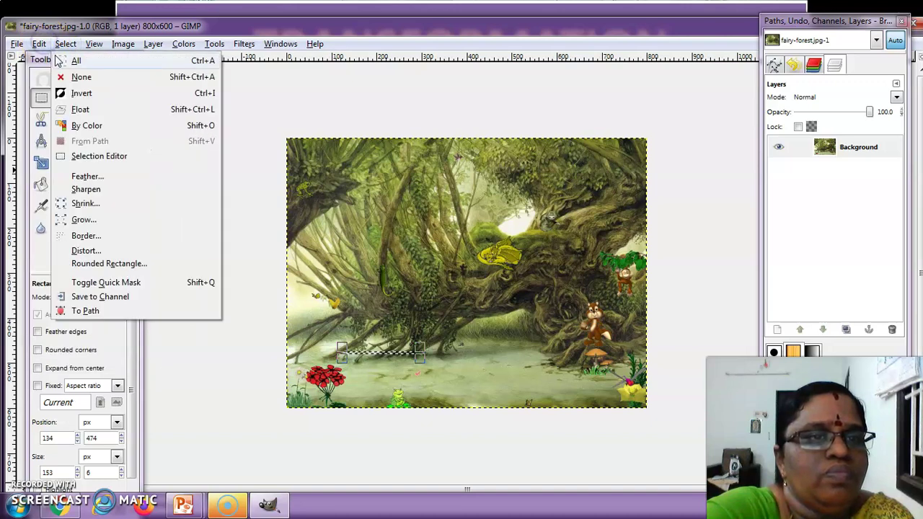
pyautogui.click(50, 60)
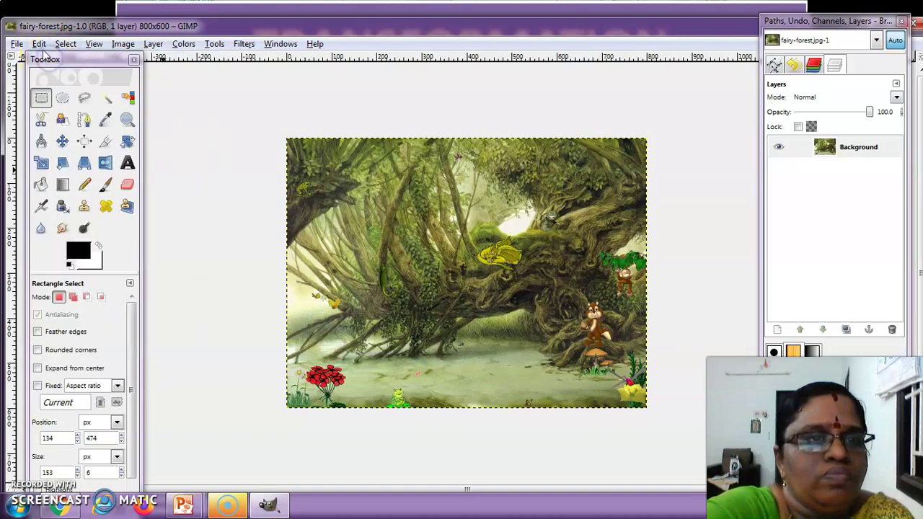
pyautogui.click(39, 44)
pyautogui.click(241, 103)
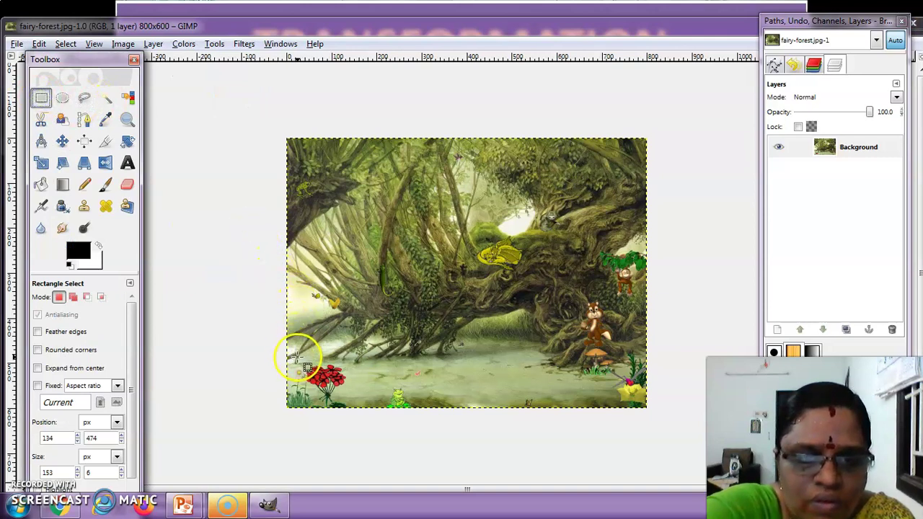
# Make a rectangular selection of about 118 × 102 px around the red flowers in the image's lower-left corner and copy it
pyautogui.moveTo(298, 357); pyautogui.dragTo(299, 357)
pyautogui.moveTo(341, 401); pyautogui.dragTo(351, 403)
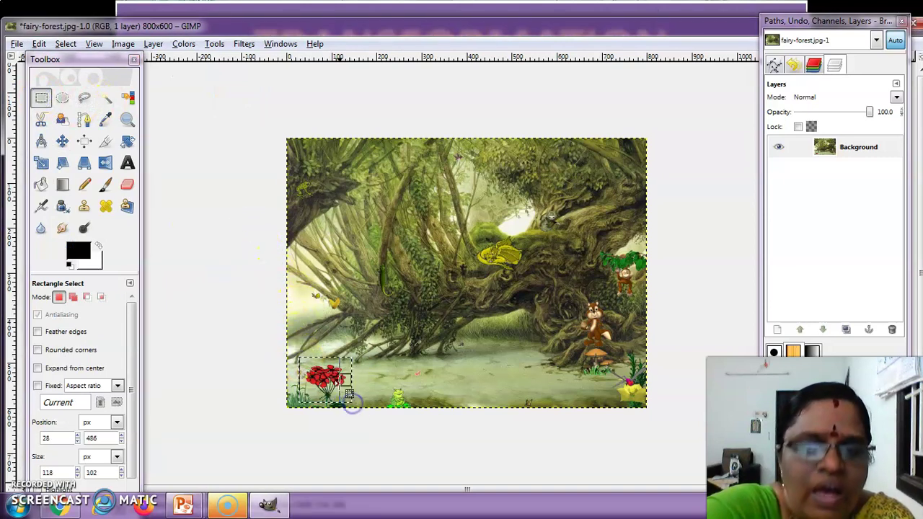
pyautogui.rightClick(337, 377)
pyautogui.moveTo(360, 256)
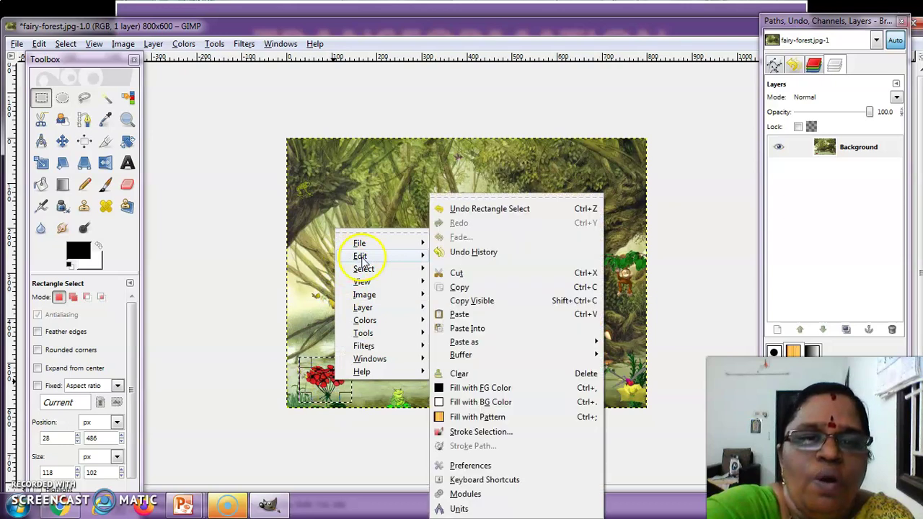
pyautogui.click(493, 289)
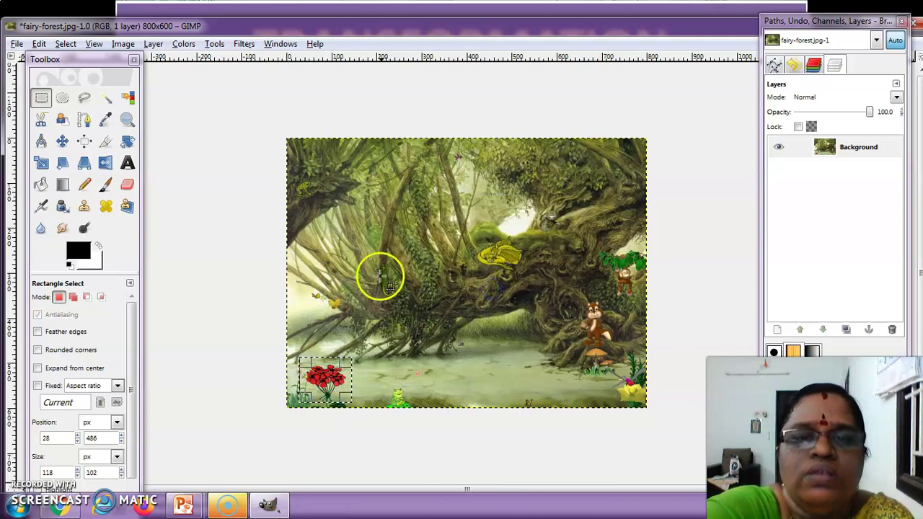
# Clear the selection, paste the copied red flowers, and move the pasted piece just below the image's centre
pyautogui.click(479, 339)
pyautogui.rightClick(479, 339)
pyautogui.moveTo(507, 369)
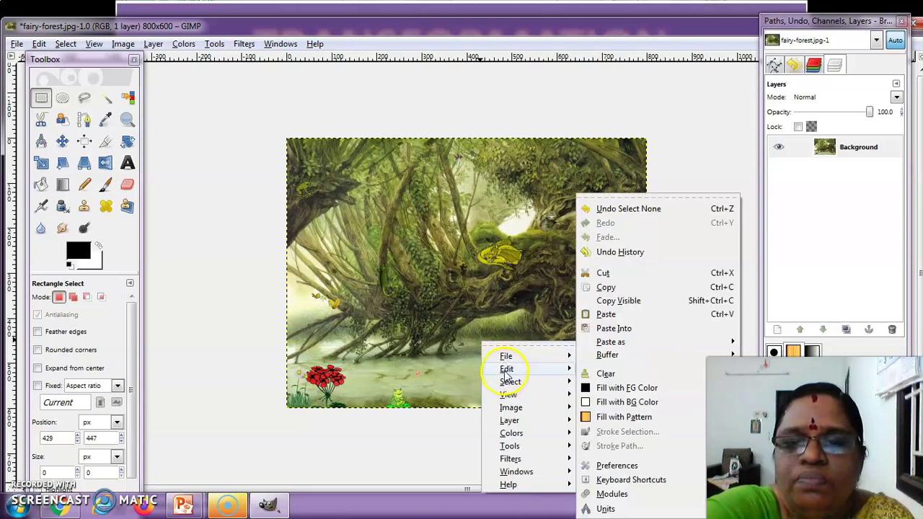
pyautogui.click(632, 314)
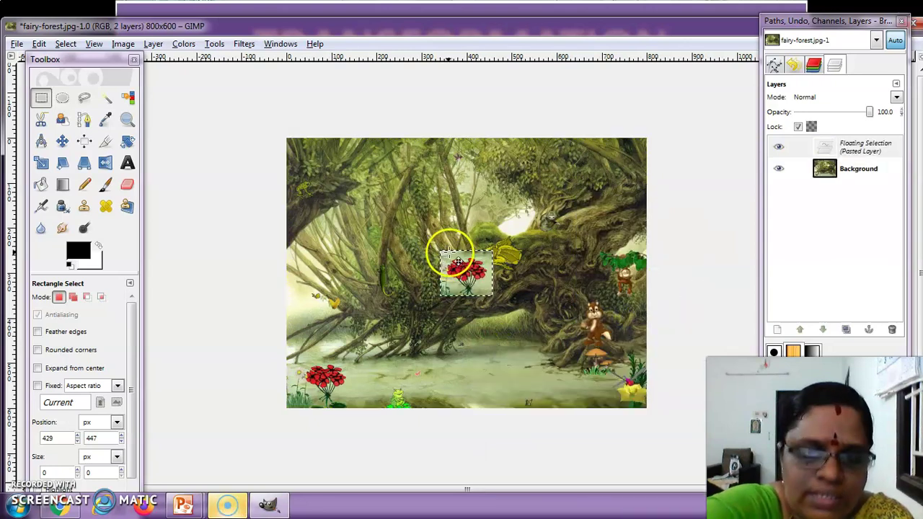
pyautogui.moveTo(457, 268); pyautogui.dragTo(473, 261)
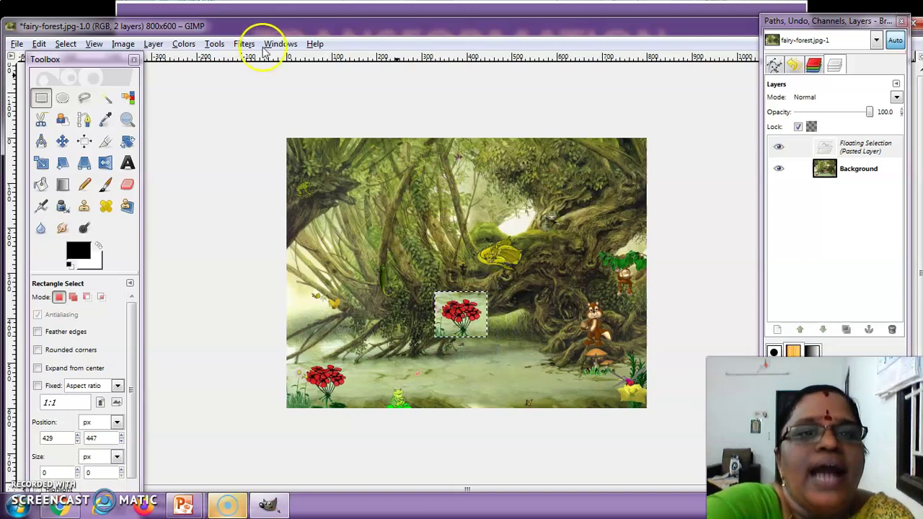
# Switch to the Align transform tool and pick the pasted flowers as the item to align
pyautogui.click(214, 44)
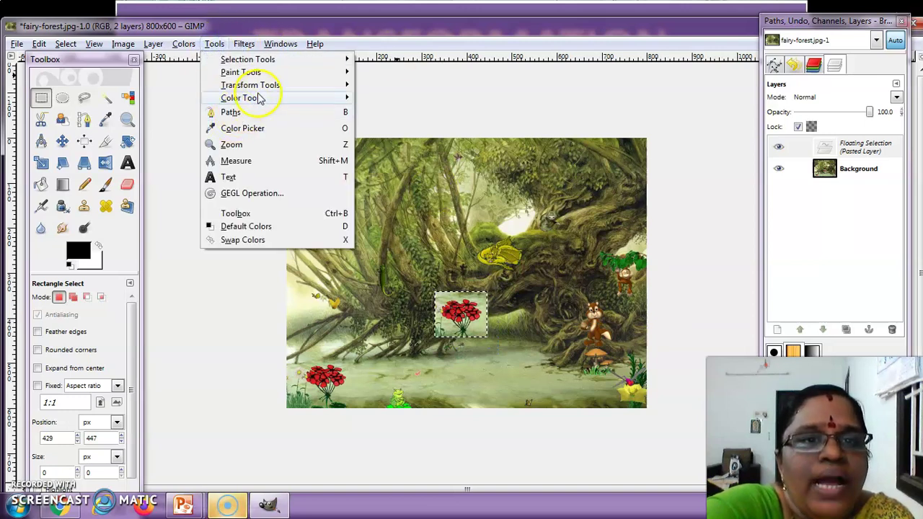
pyautogui.moveTo(264, 88)
pyautogui.click(367, 87)
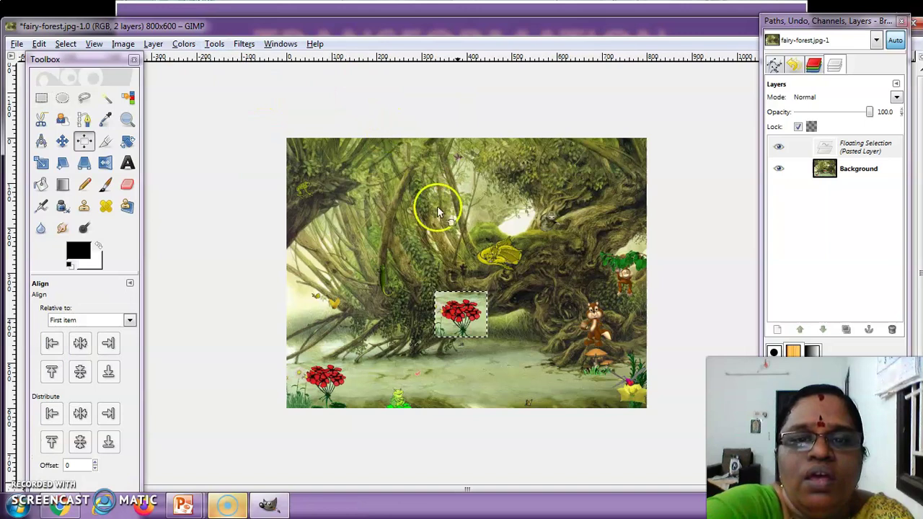
pyautogui.click(453, 310)
pyautogui.click(483, 296)
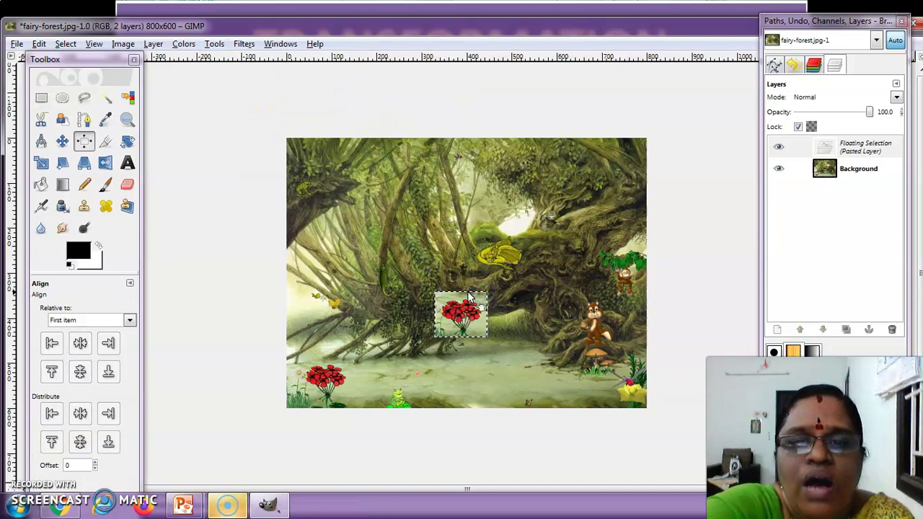
pyautogui.click(45, 295)
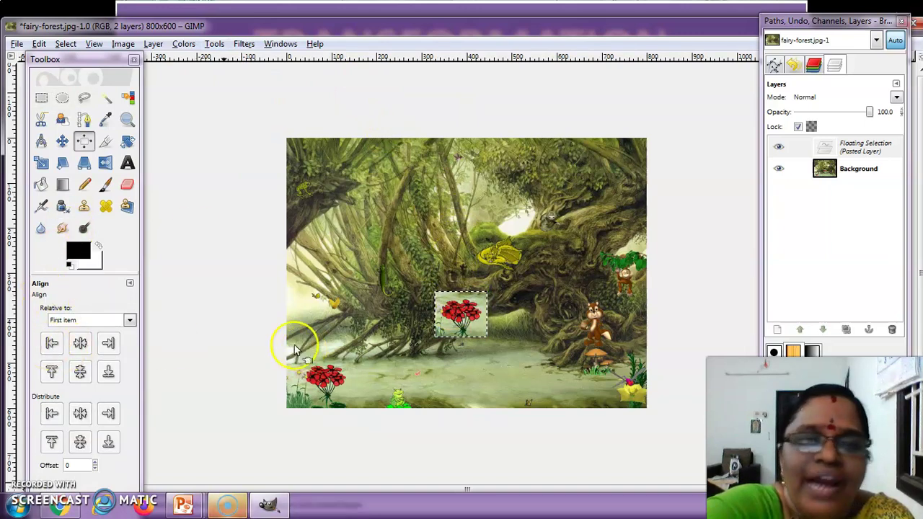
pyautogui.click(50, 371)
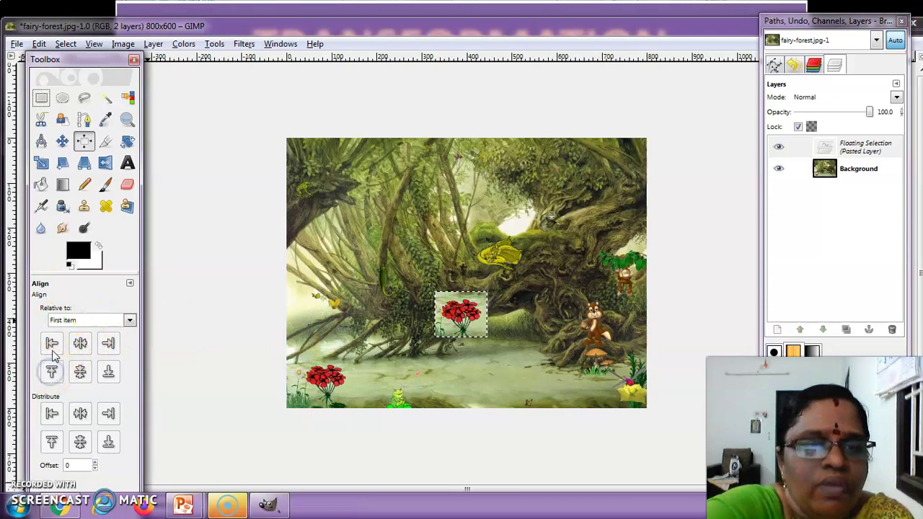
pyautogui.click(214, 418)
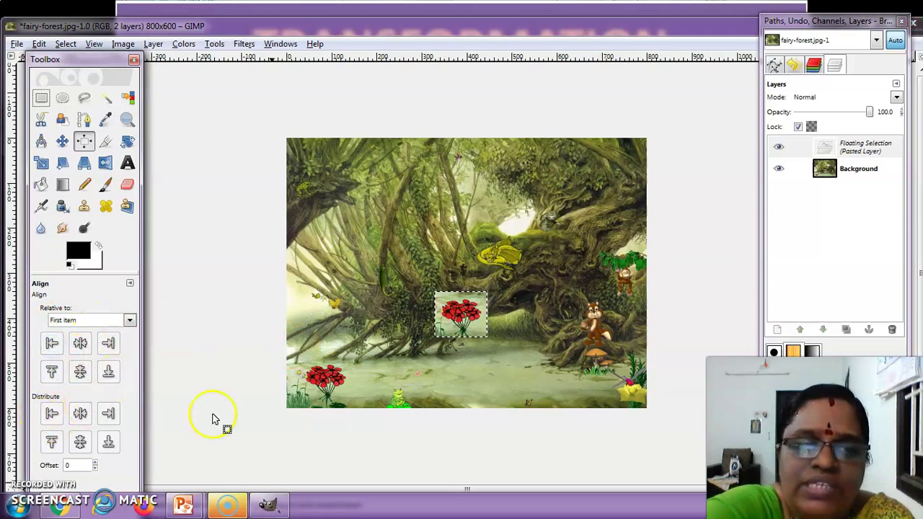
pyautogui.click(450, 309)
# Align the pasted flowers horizontally to the image's left edge, centre and finally right edge
pyautogui.click(51, 368)
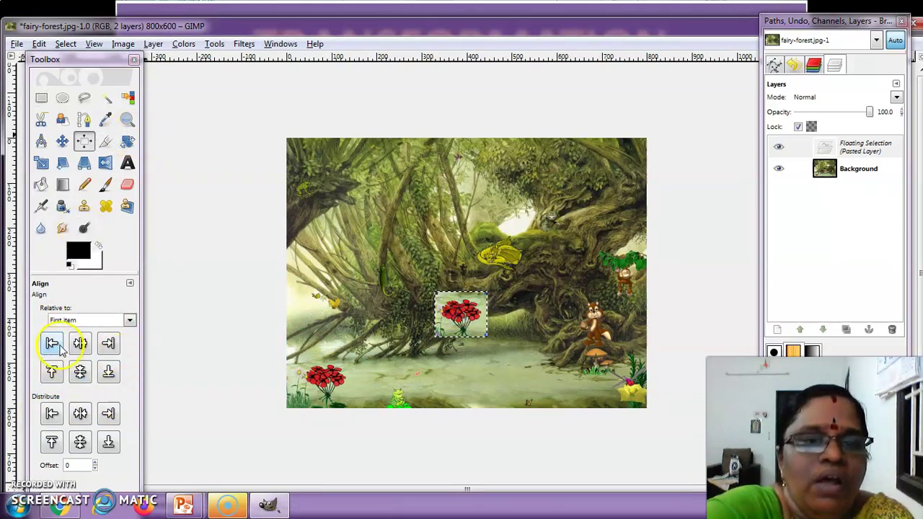
pyautogui.click(52, 343)
pyautogui.click(79, 344)
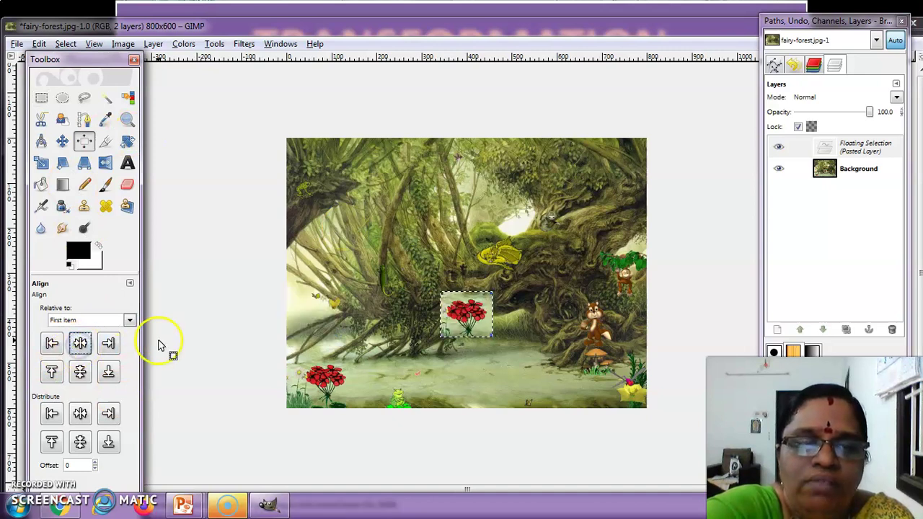
pyautogui.click(108, 344)
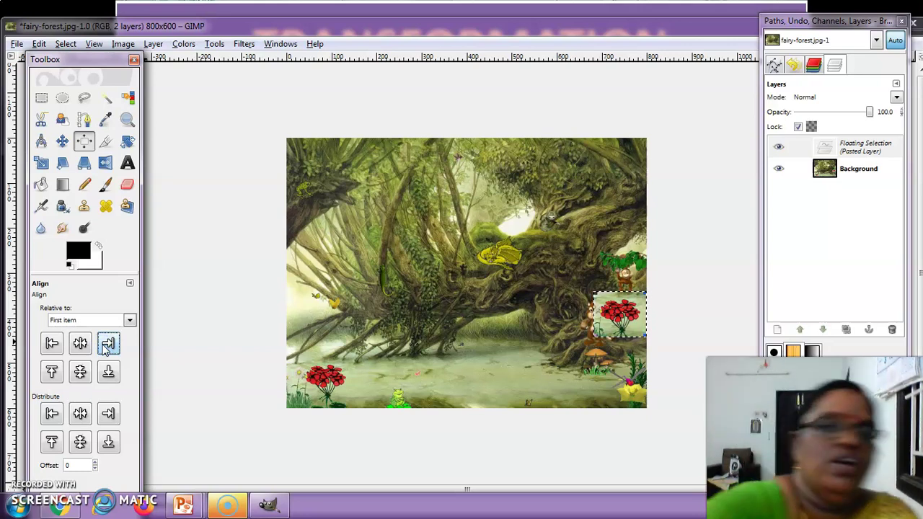
# Align the pasted flowers vertically to the image's top, middle and finally bottom, and centre them horizontally
pyautogui.click(53, 371)
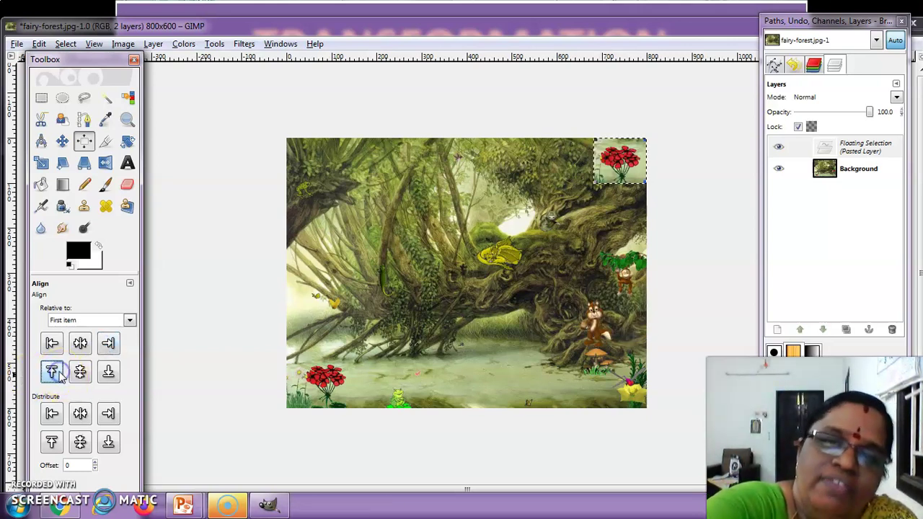
pyautogui.click(81, 372)
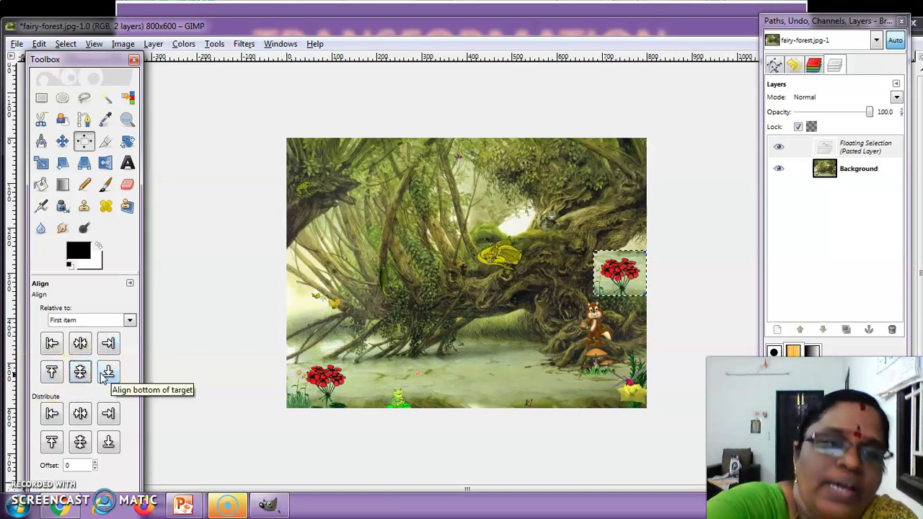
pyautogui.click(108, 372)
pyautogui.click(80, 343)
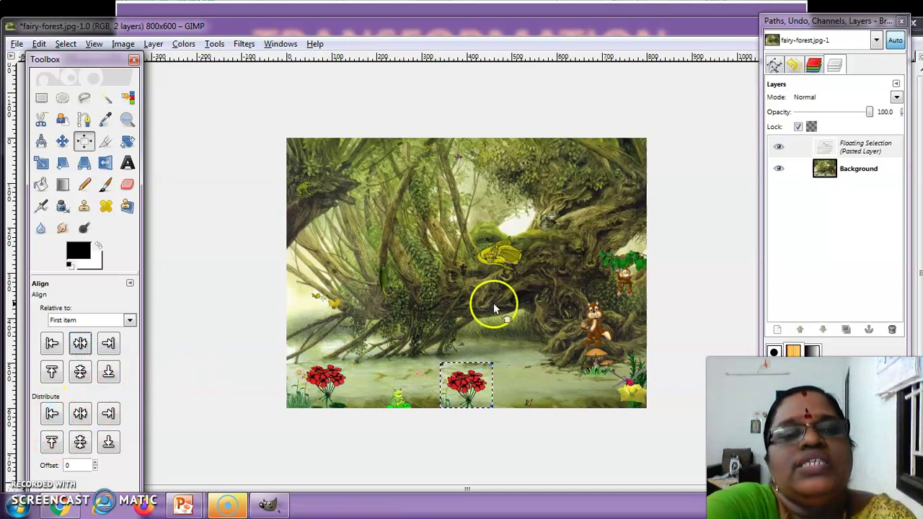
# Crop the image to an area of about 36 × 33 px near its left edge, and undo the crop
pyautogui.click(209, 44)
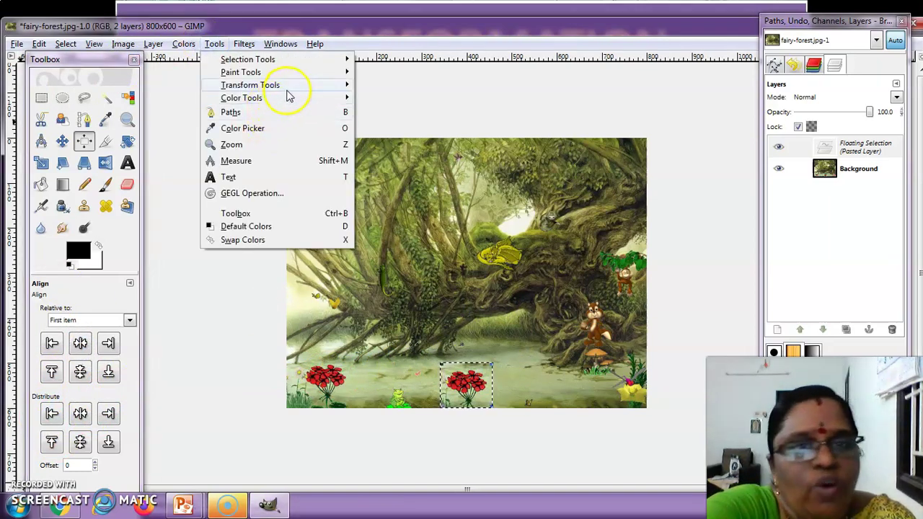
pyautogui.moveTo(286, 86)
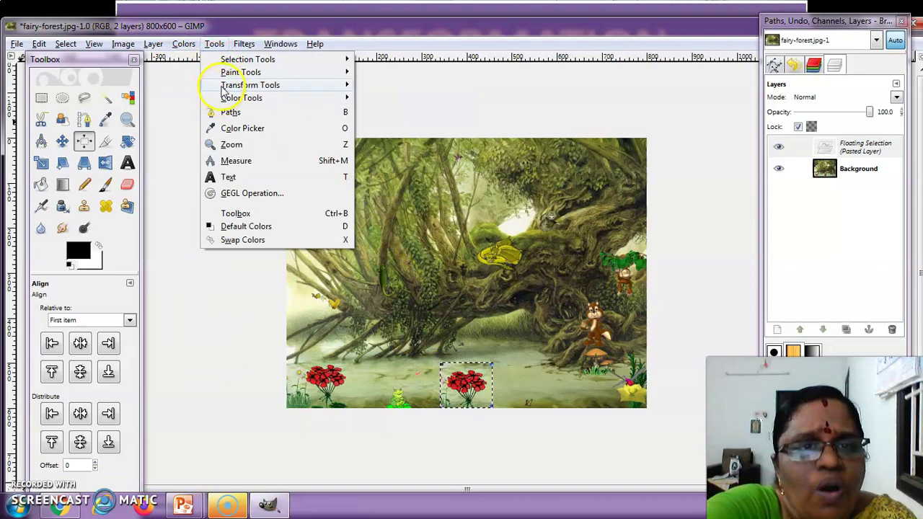
pyautogui.moveTo(225, 85)
pyautogui.click(382, 118)
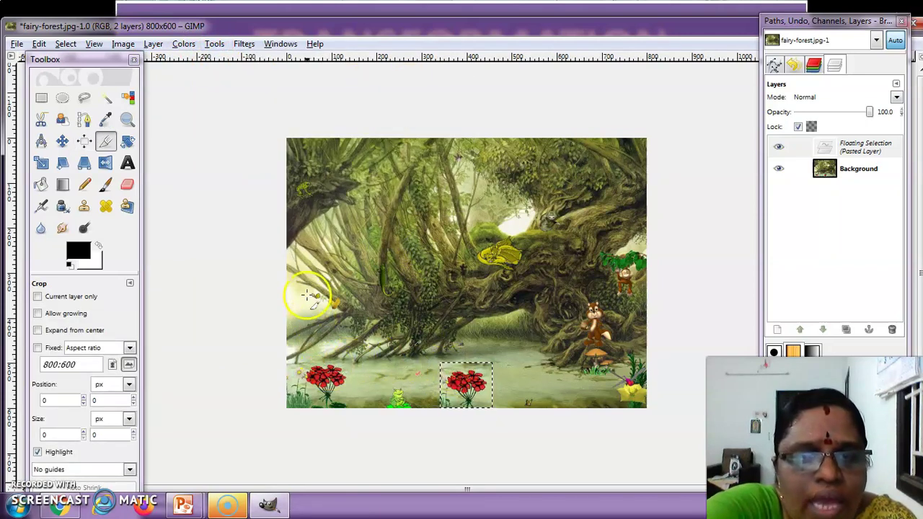
pyautogui.moveTo(300, 274); pyautogui.dragTo(316, 287)
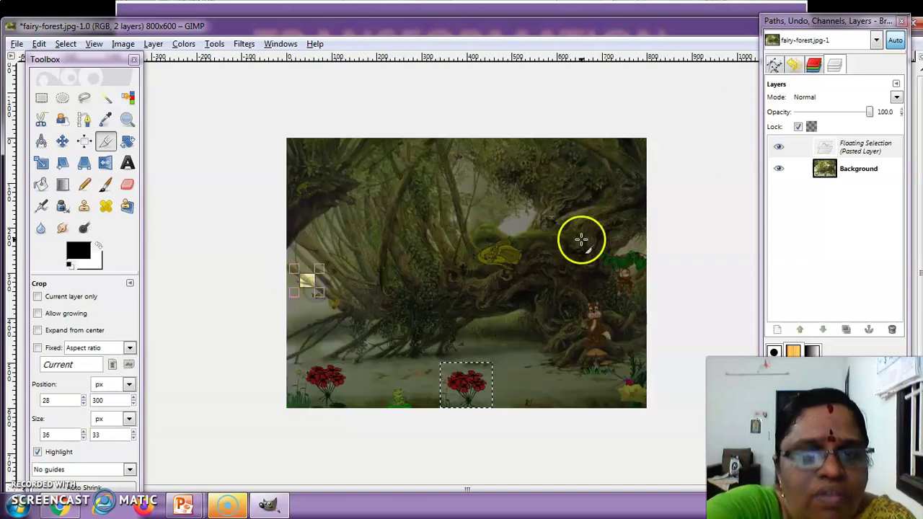
pyautogui.click(308, 280)
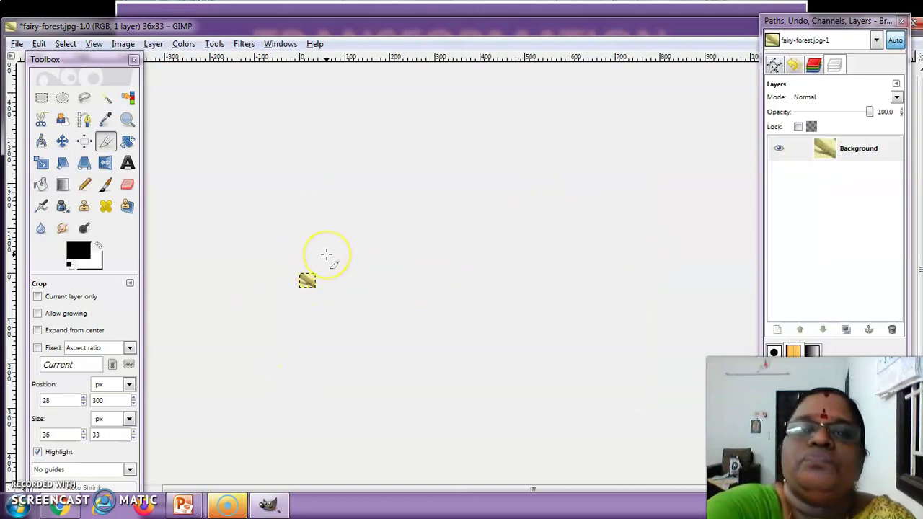
pyautogui.click(39, 45)
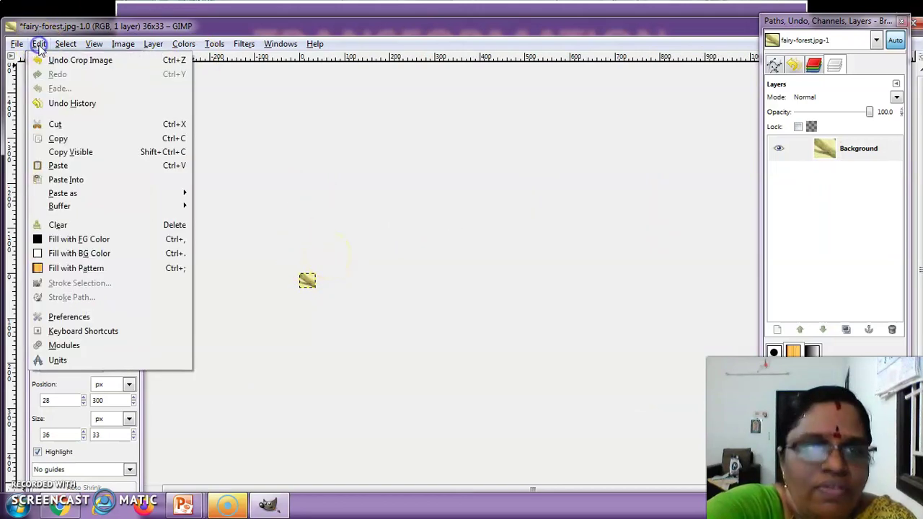
pyautogui.click(53, 60)
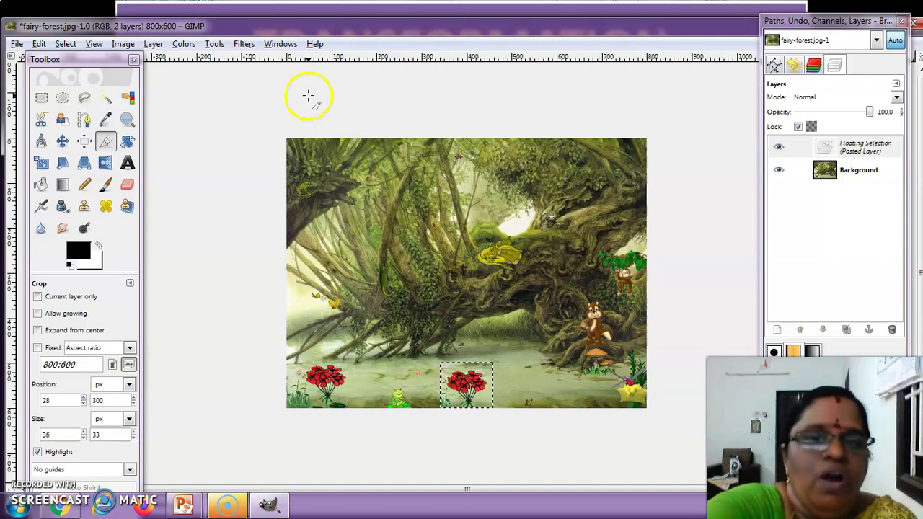
# Try rotating the pasted flowers freehand by a few degrees about their centre with the Rotate tool, and cancel the rotation
pyautogui.click(214, 44)
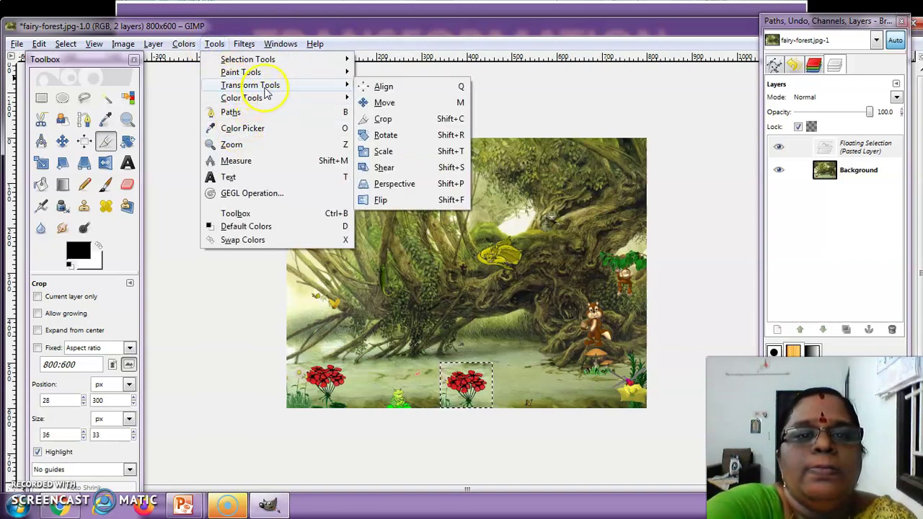
pyautogui.click(439, 135)
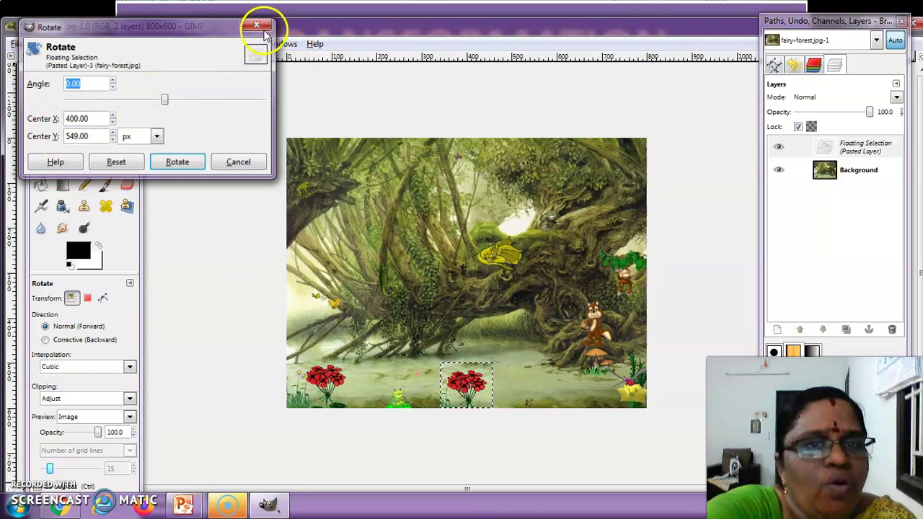
pyautogui.click(238, 160)
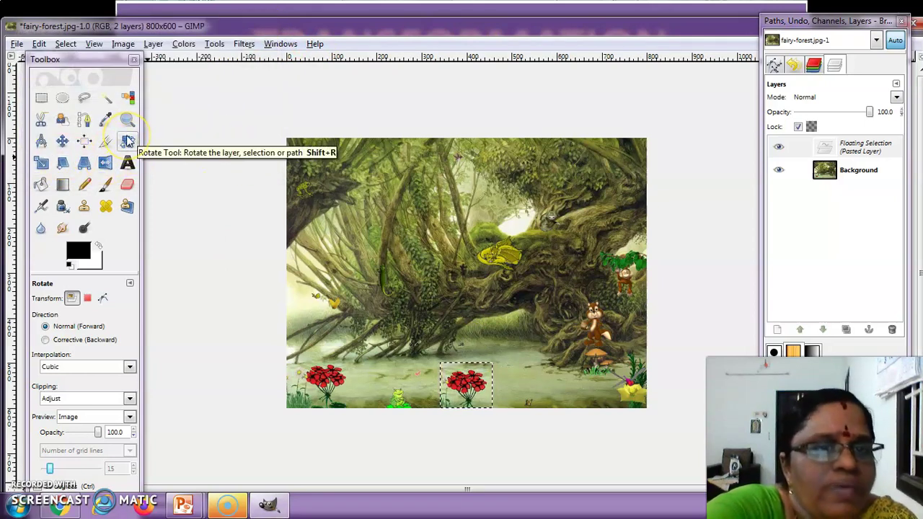
pyautogui.click(433, 378)
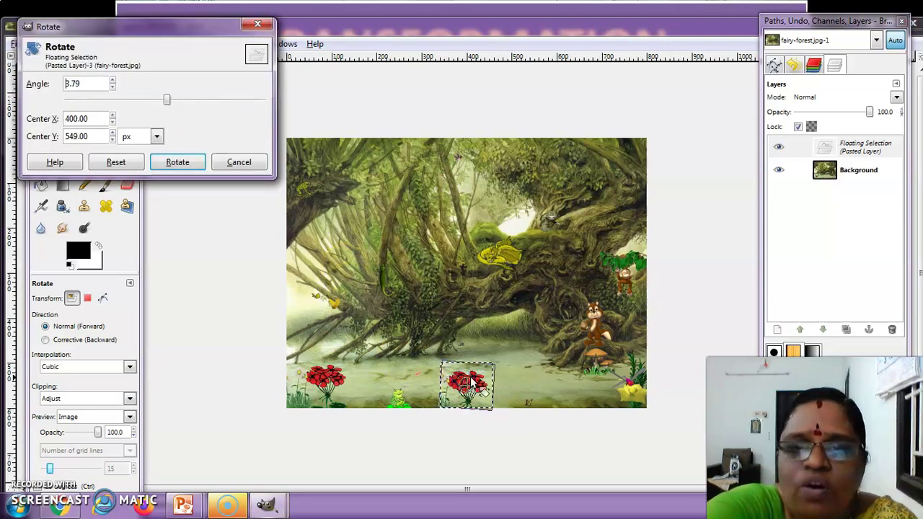
pyautogui.moveTo(472, 383); pyautogui.dragTo(452, 390)
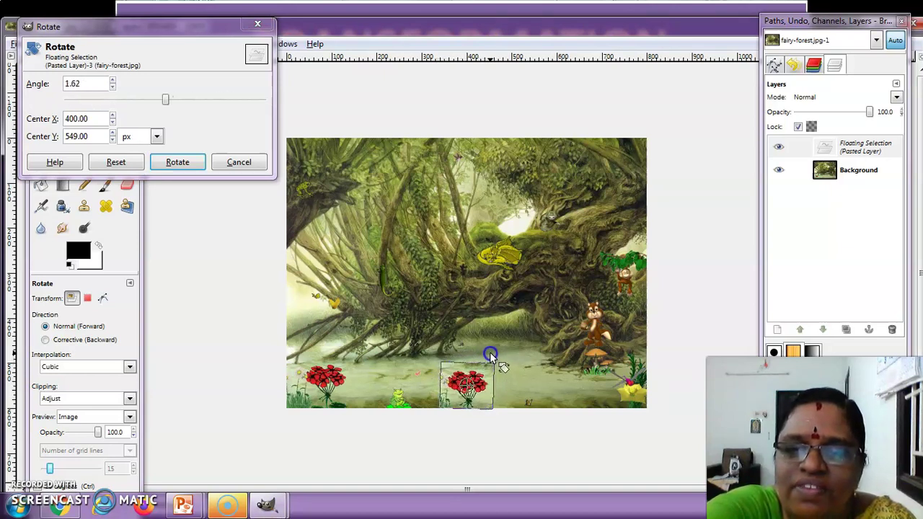
pyautogui.click(256, 161)
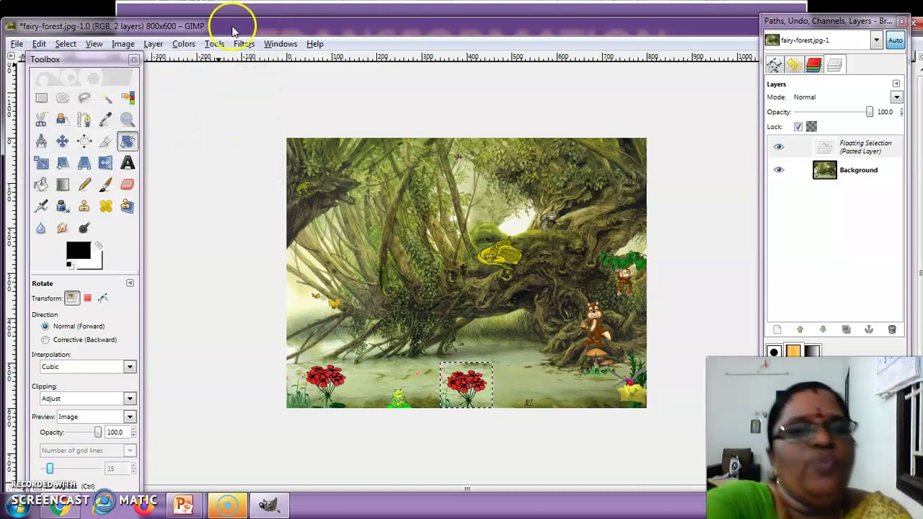
# Try enlarging the pasted flowers to about 163 × 123 px with the Scale tool, and cancel the scaling
pyautogui.click(214, 43)
pyautogui.moveTo(263, 86)
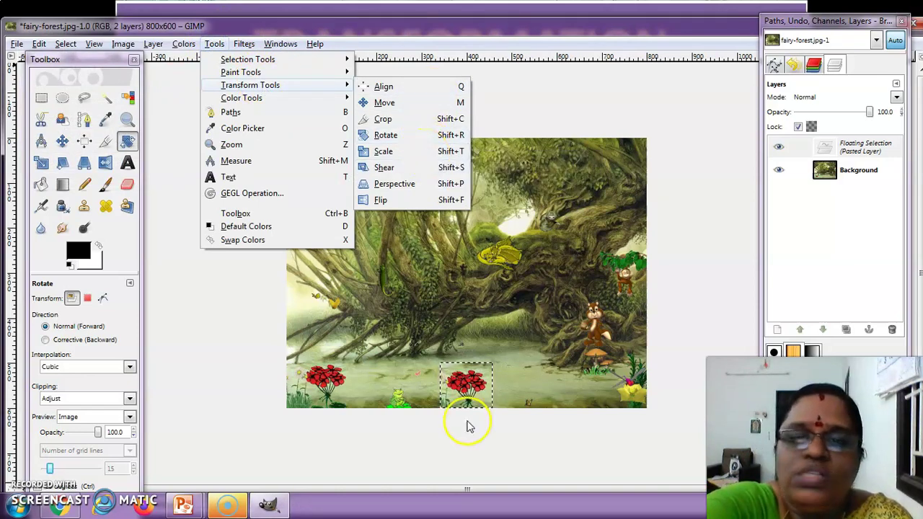
pyautogui.click(479, 386)
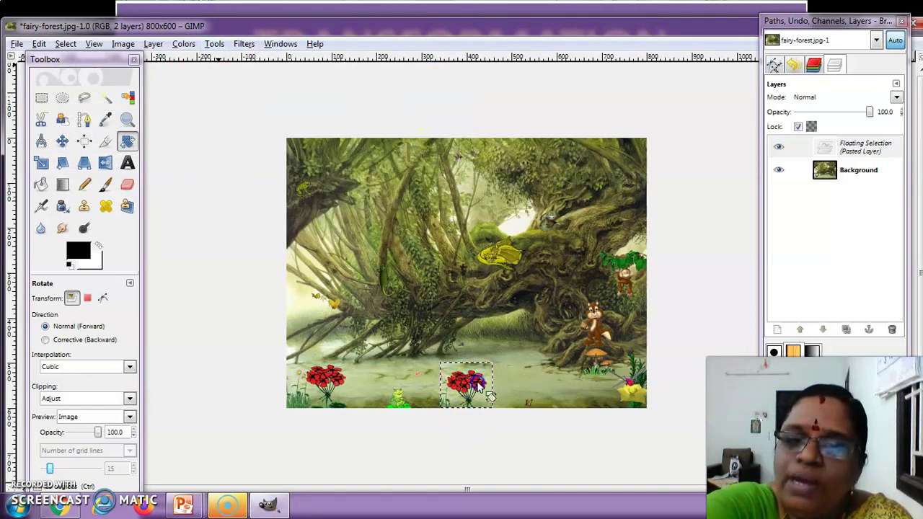
pyautogui.click(42, 162)
pyautogui.click(495, 377)
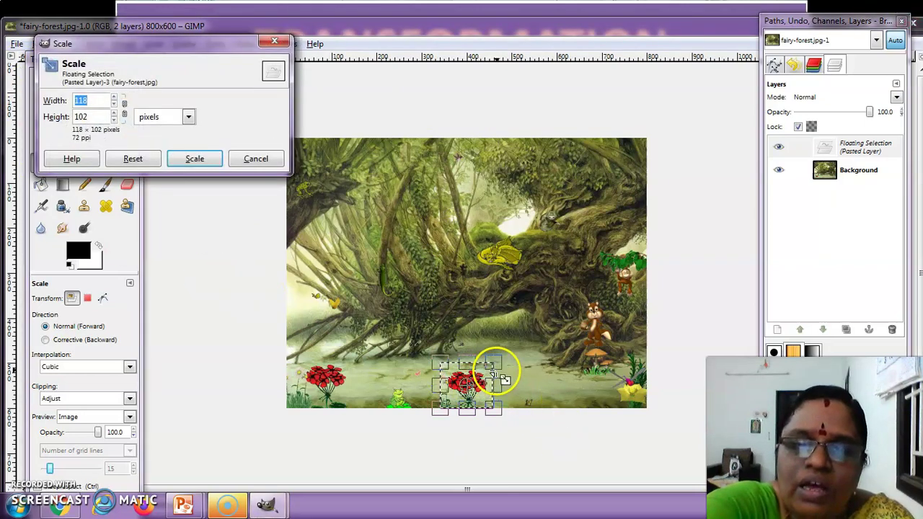
pyautogui.moveTo(497, 368); pyautogui.dragTo(516, 363)
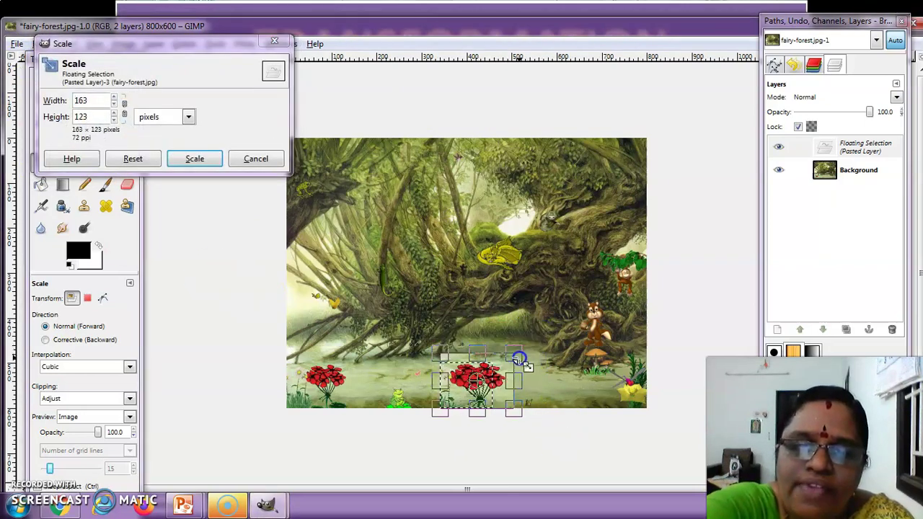
pyautogui.click(256, 159)
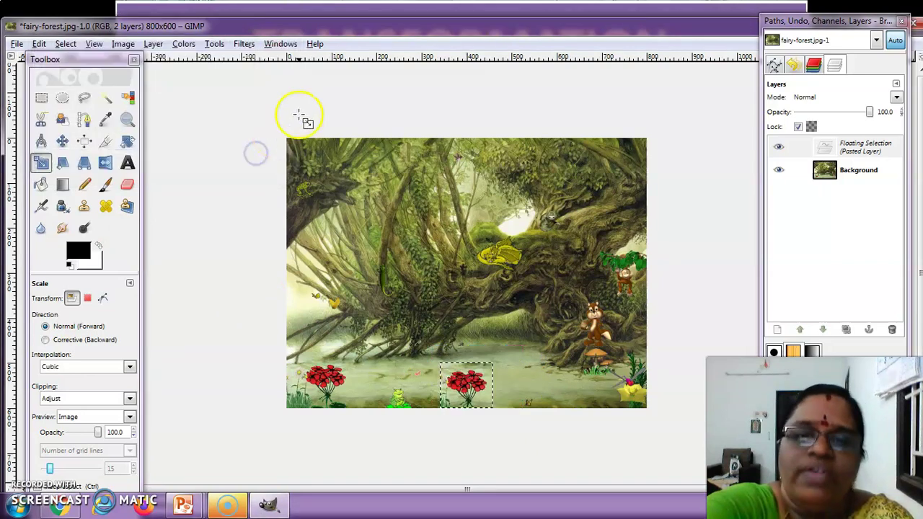
# Bring up the Shear settings for the pasted flowers and dismiss them without shearing
pyautogui.click(219, 45)
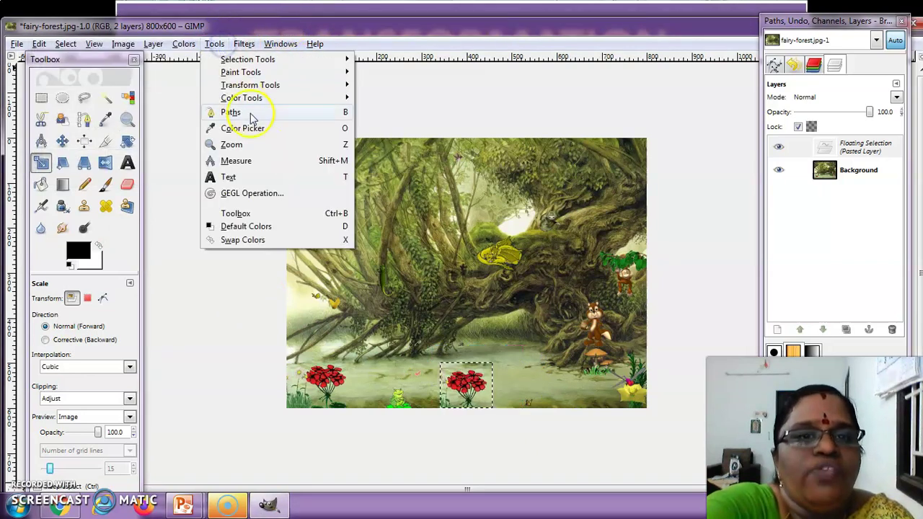
pyautogui.moveTo(270, 85)
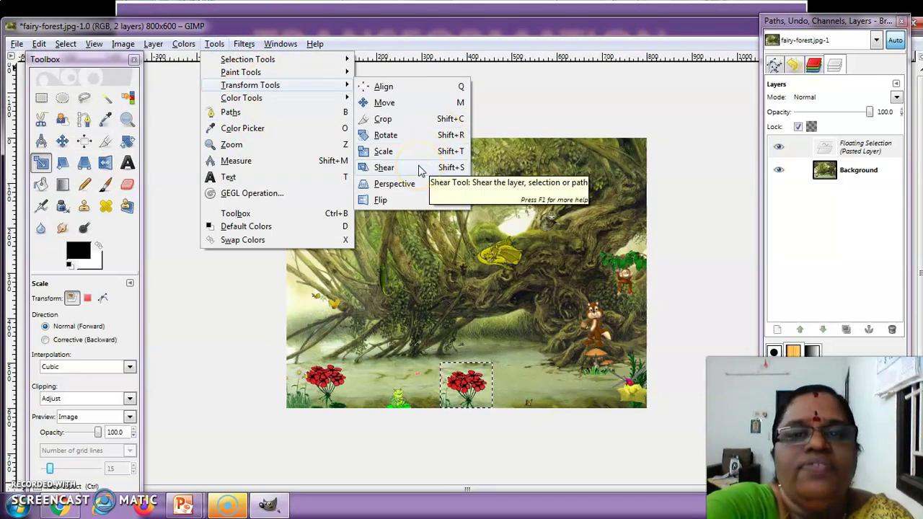
pyautogui.click(384, 167)
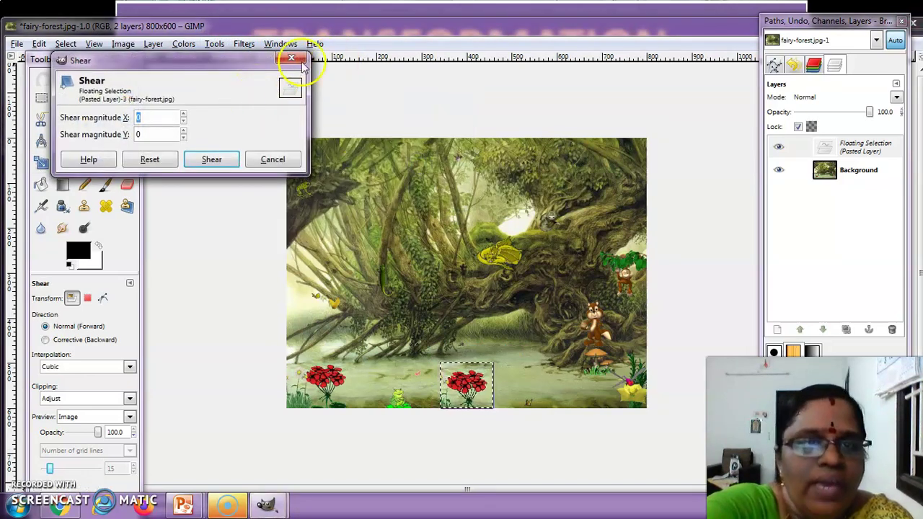
pyautogui.click(297, 61)
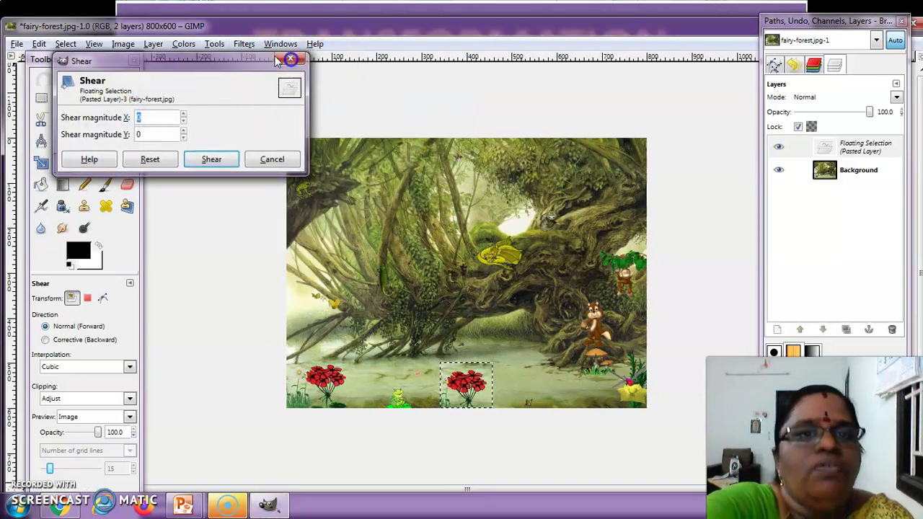
# Start the Perspective transform on the pasted flowers and cancel it
pyautogui.click(214, 45)
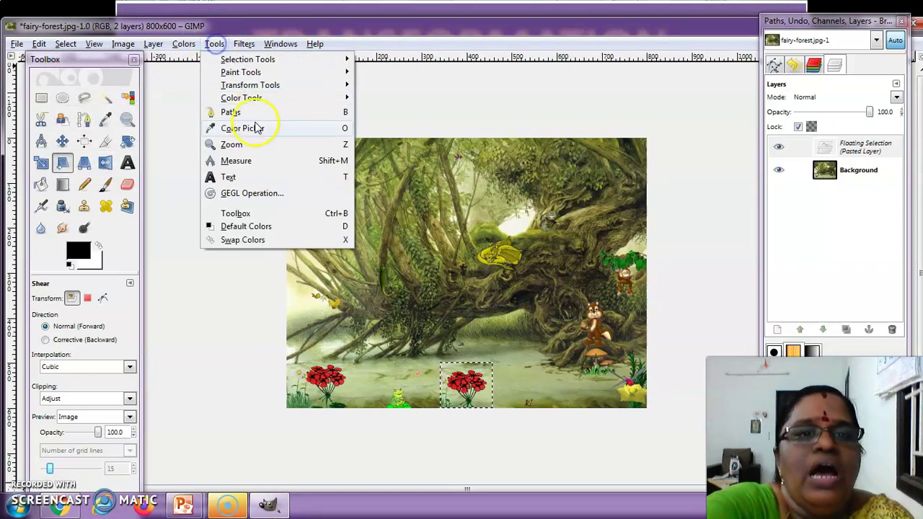
pyautogui.moveTo(274, 84)
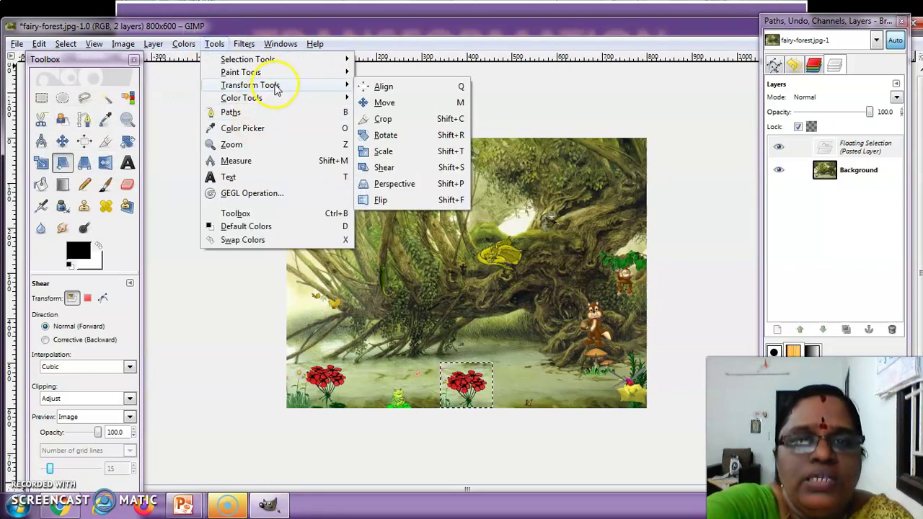
pyautogui.click(399, 191)
pyautogui.click(439, 305)
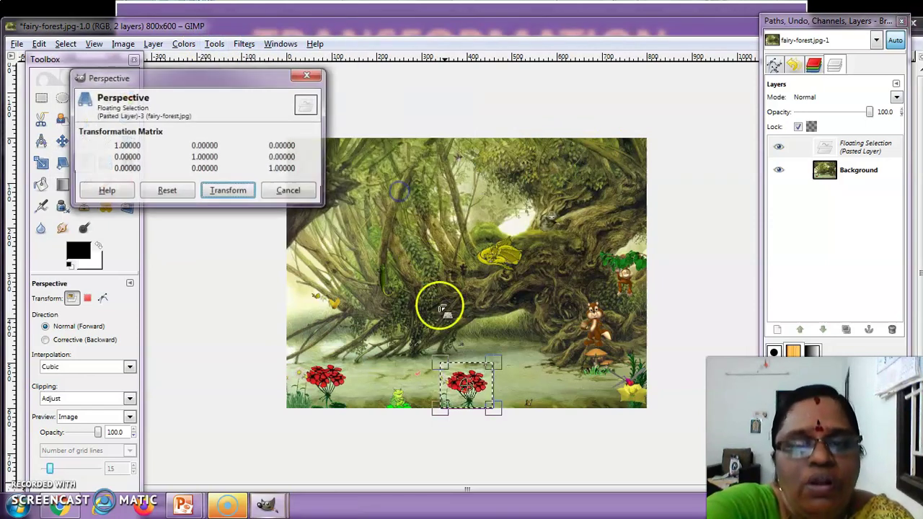
pyautogui.click(292, 191)
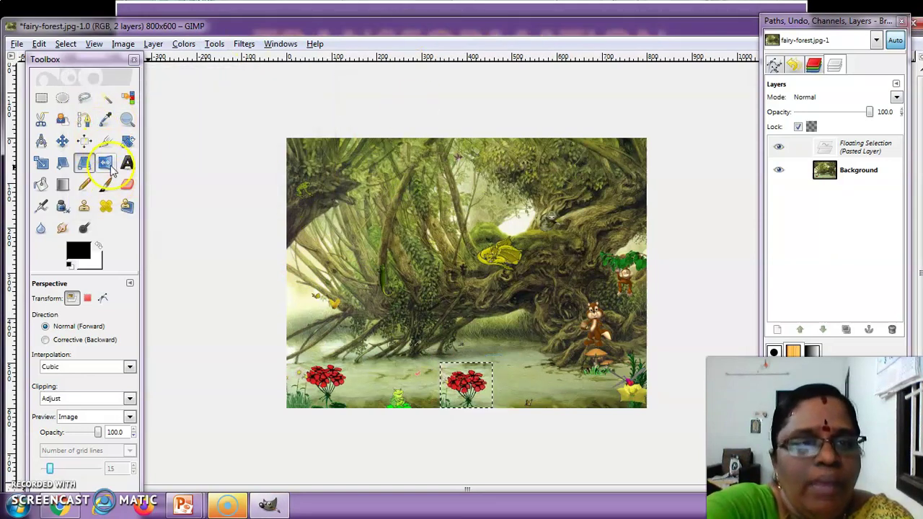
# Flip the pasted flowers horizontally with the Flip tool
pyautogui.click(106, 163)
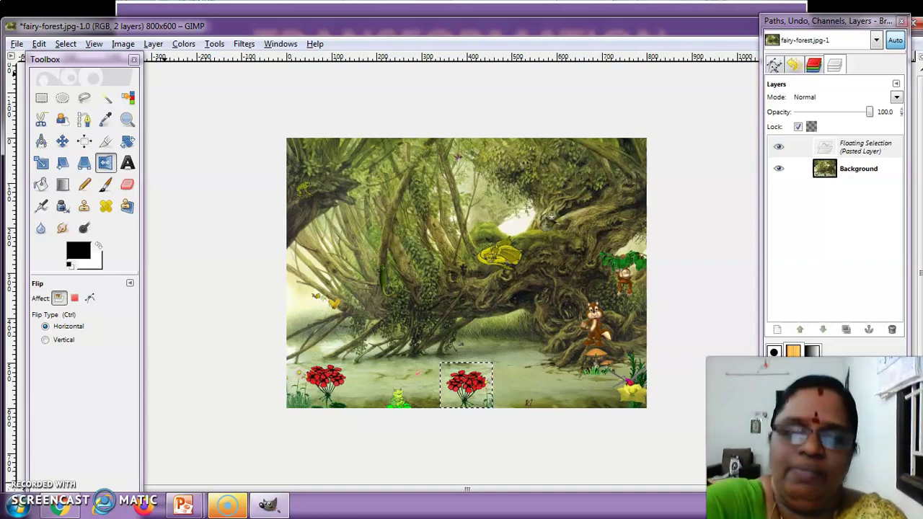
# Switch to the PowerPoint slide show of "6 ch 4" and bring up the Transformation slide
pyautogui.moveTo(179, 508)
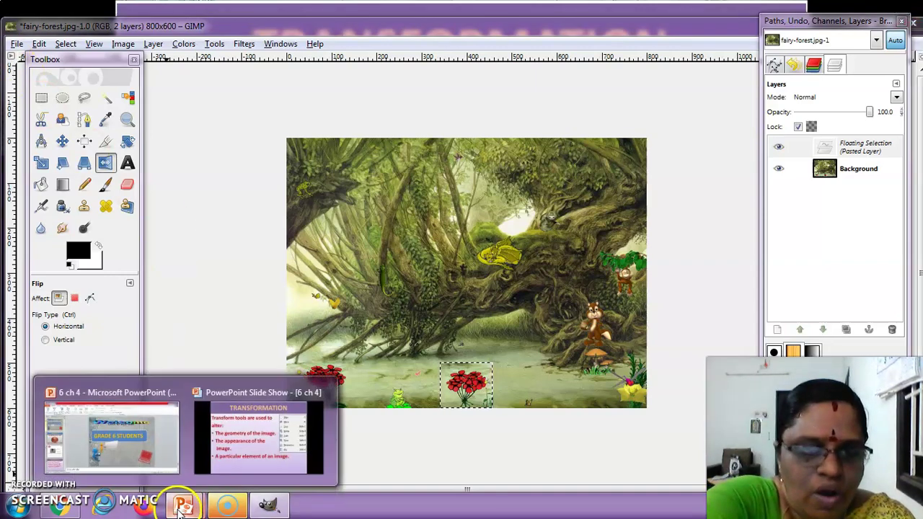
pyautogui.click(223, 463)
pyautogui.click(258, 412)
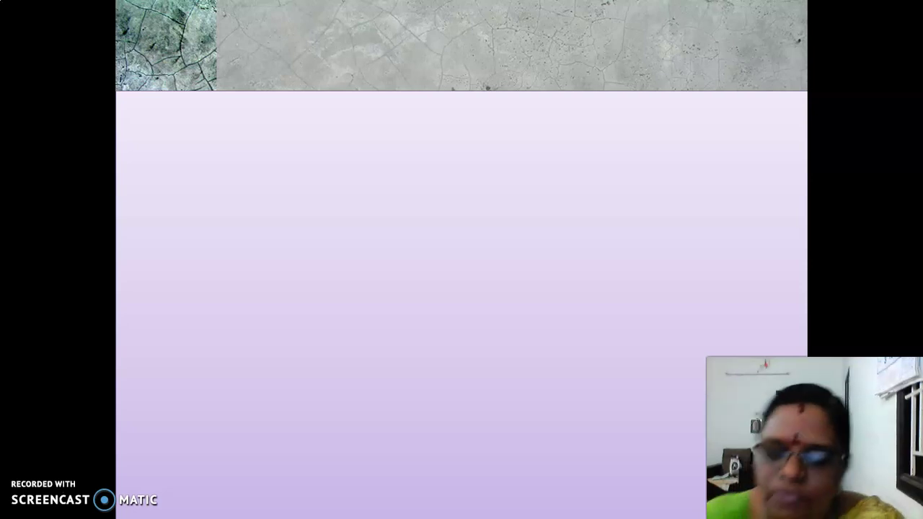
pyautogui.press('Right')
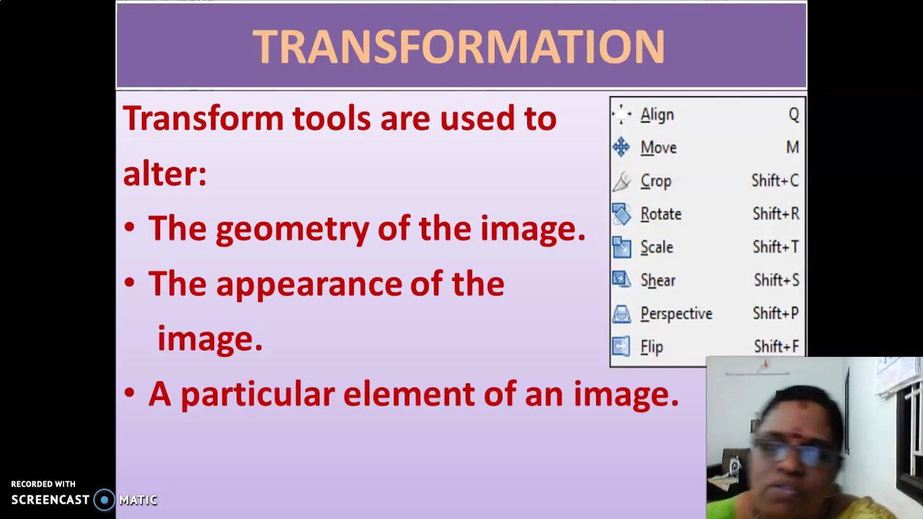